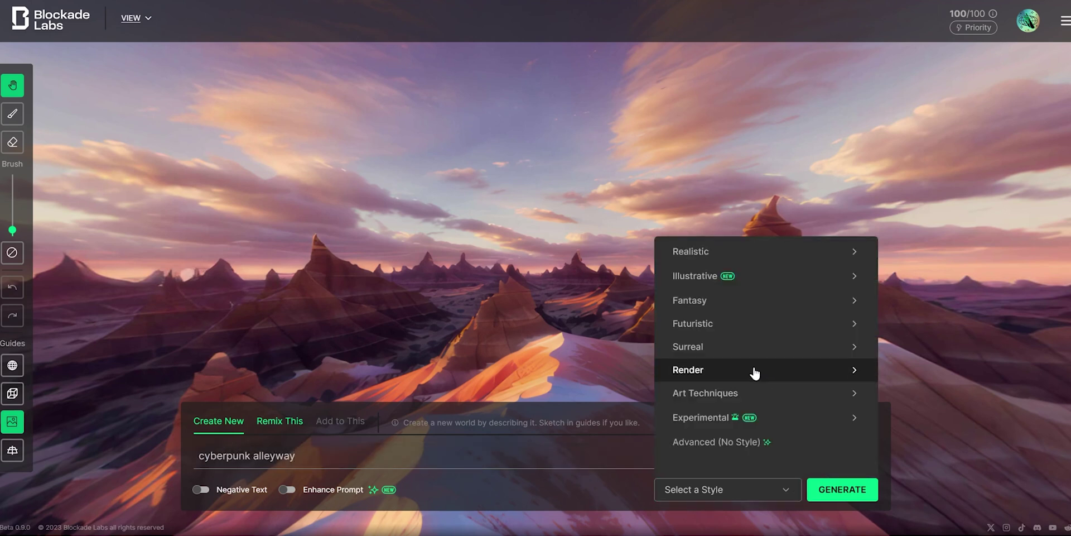
# Choose an illustrative style and sketch guide strokes for a cyberpunk alleyway skybox.
pyautogui.click(695, 276)
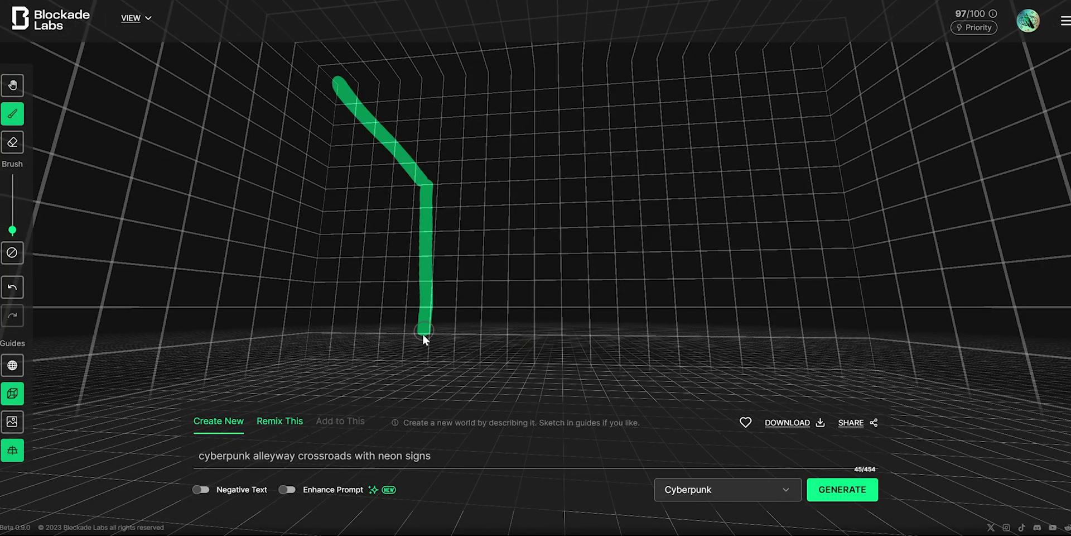
pyautogui.moveTo(423, 334); pyautogui.dragTo(718, 327)
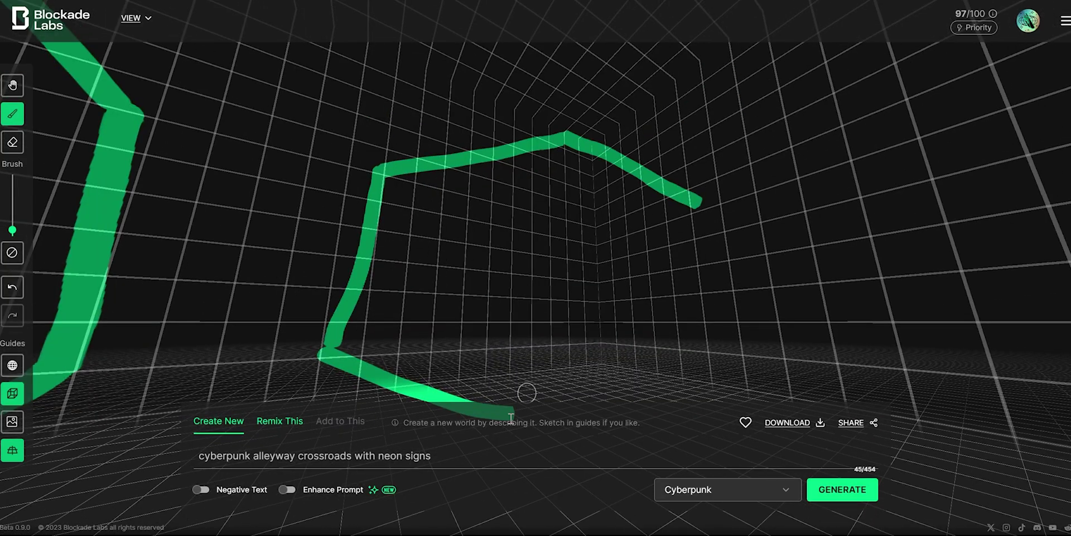
pyautogui.moveTo(511, 419)
pyautogui.mouseDown()
pyautogui.moveTo(583, 316)
pyautogui.moveTo(574, 168)
pyautogui.moveTo(781, 160)
pyautogui.moveTo(765, 348)
pyautogui.moveTo(641, 387)
pyautogui.mouseUp()
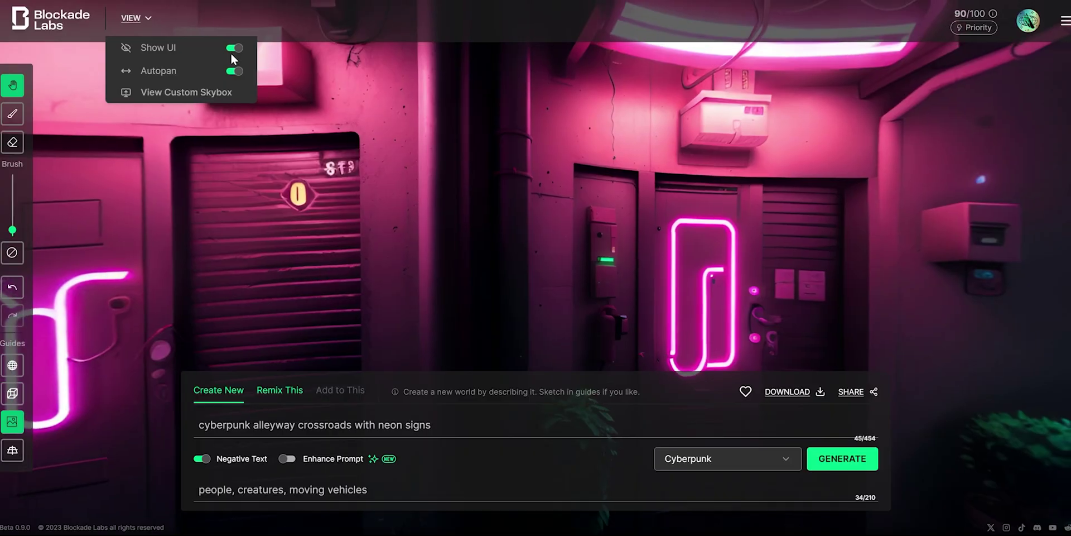
# Preview the generated skybox without the interface, then download it as an equirectangular PNG.
pyautogui.click(233, 49)
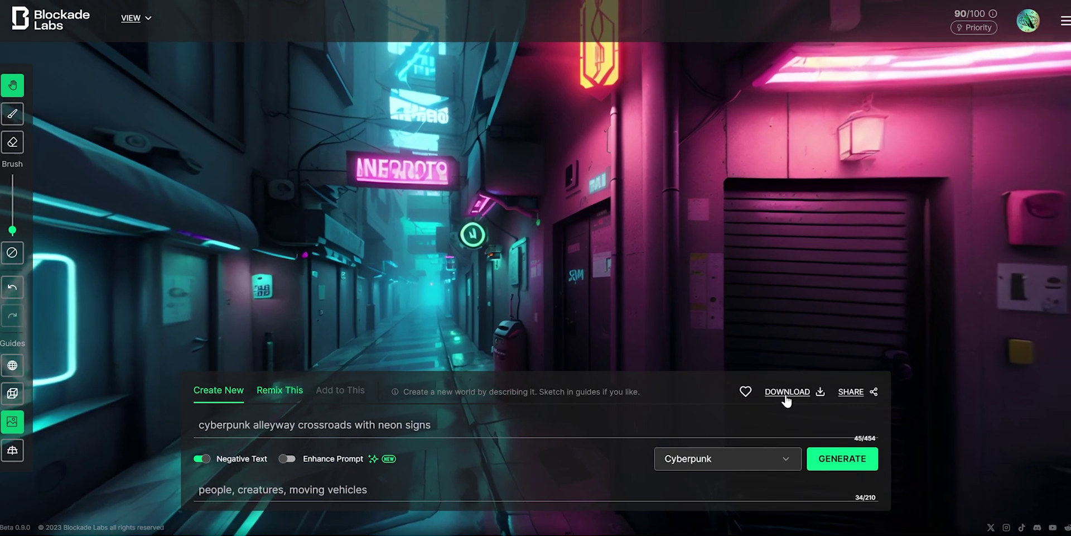
pyautogui.click(785, 393)
pyautogui.click(393, 207)
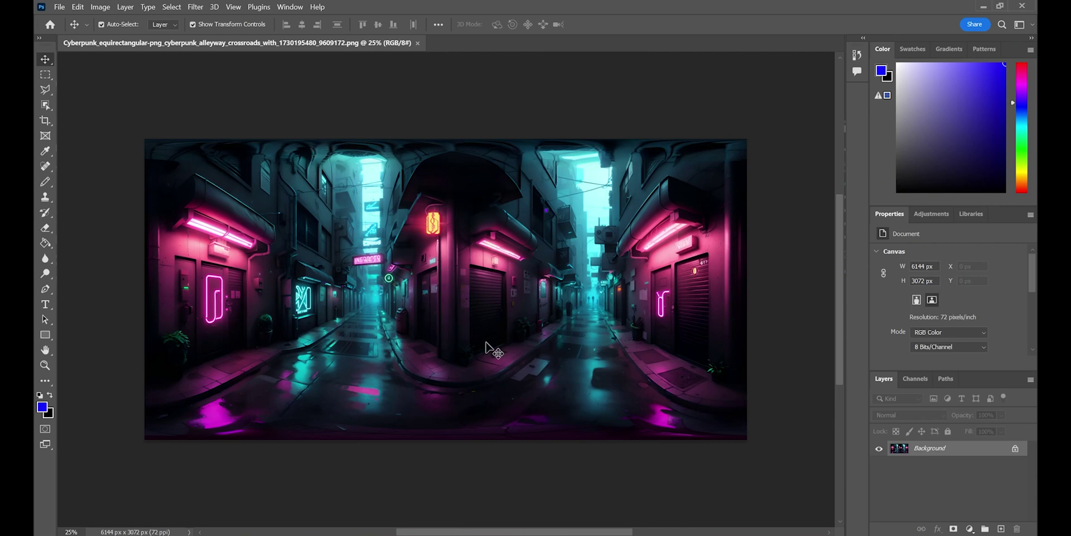
# Export the alleyway panorama from Photoshop at 4096 × 2048.
pyautogui.click(59, 6)
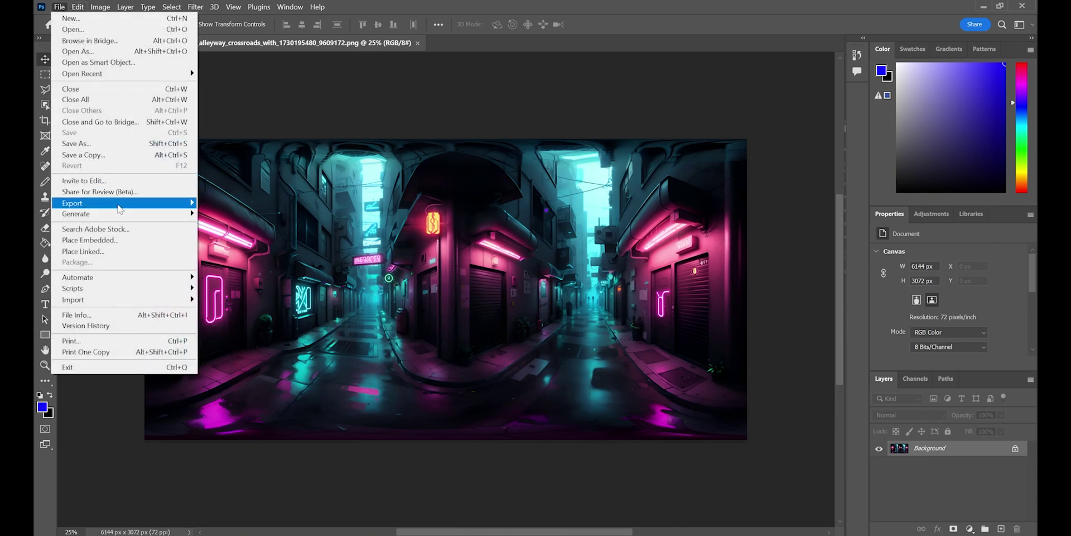
pyautogui.moveTo(84, 204)
pyautogui.click(228, 216)
pyautogui.doubleClick(758, 148)
pyautogui.write('4096')
pyautogui.click(767, 137)
pyautogui.click(810, 522)
# Replace the long number in the export file name with 'res'.
pyautogui.click(364, 278)
pyautogui.moveTo(470, 278); pyautogui.dragTo(396, 278)
pyautogui.write('res')
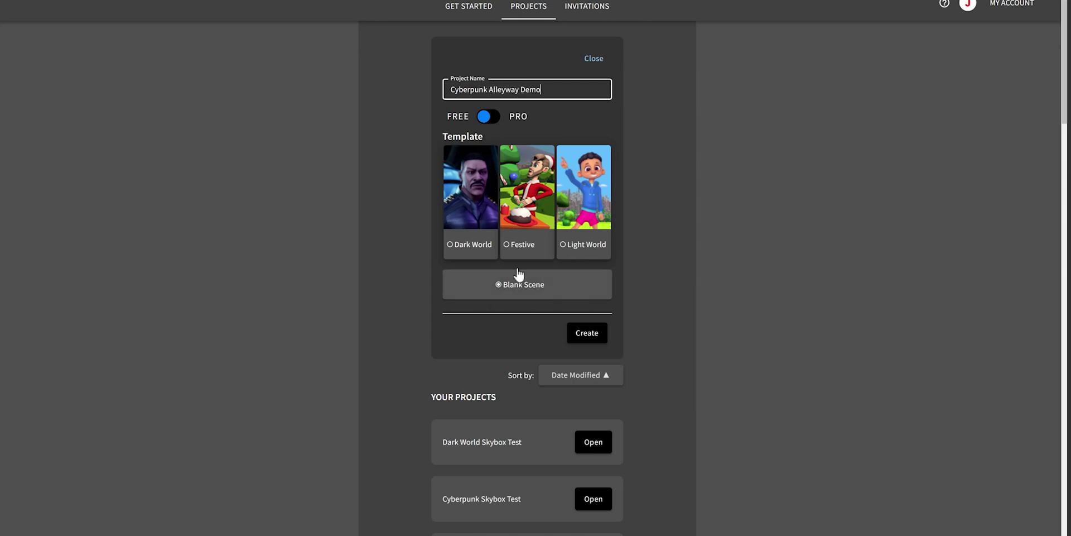
# Create a new project from the Dark World template and open its Asset Library.
pyautogui.click(473, 246)
pyautogui.click(596, 339)
pyautogui.click(600, 7)
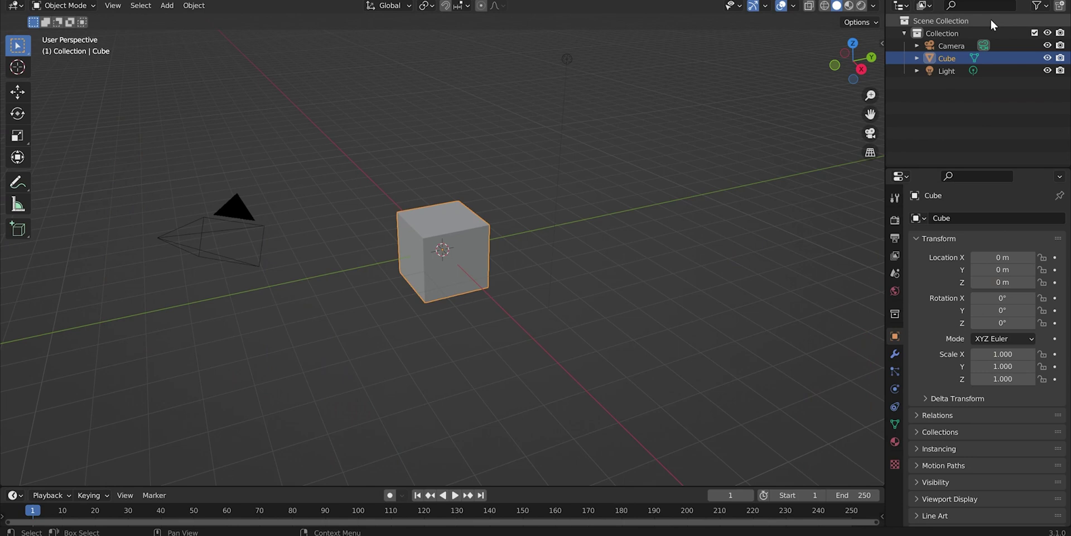
# Delete the default camera and light from the Blender scene.
pyautogui.hotkey('alt', 'a')
pyautogui.click(246, 213)
pyautogui.press('Delete')
pyautogui.click(568, 56)
pyautogui.press('Delete')
# Scale the cube by 10 in X and Y only.
pyautogui.click(430, 228)
pyautogui.press('s')
pyautogui.hotkey('shift', 'z')
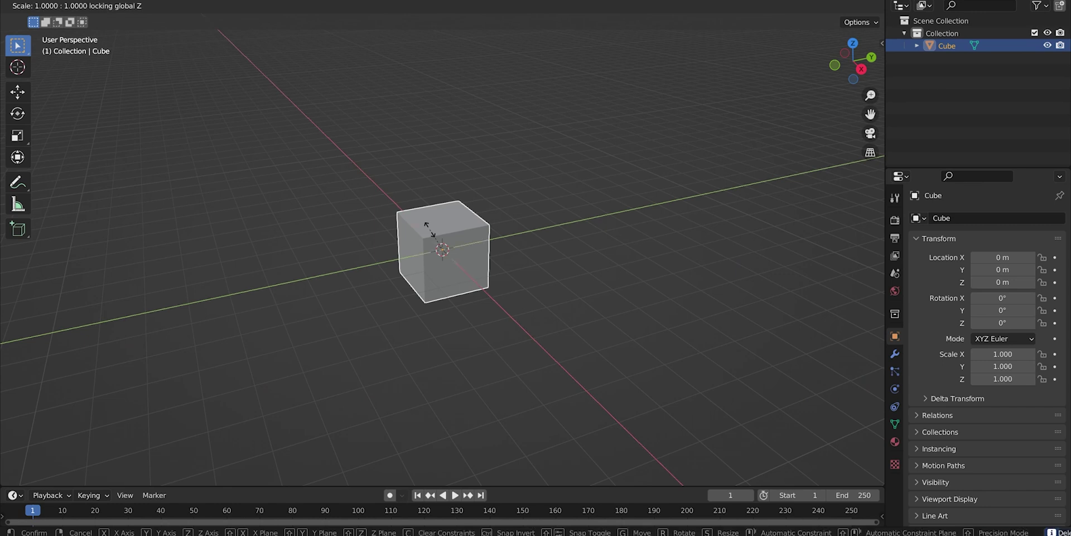
pyautogui.write('10')
pyautogui.press('Return')
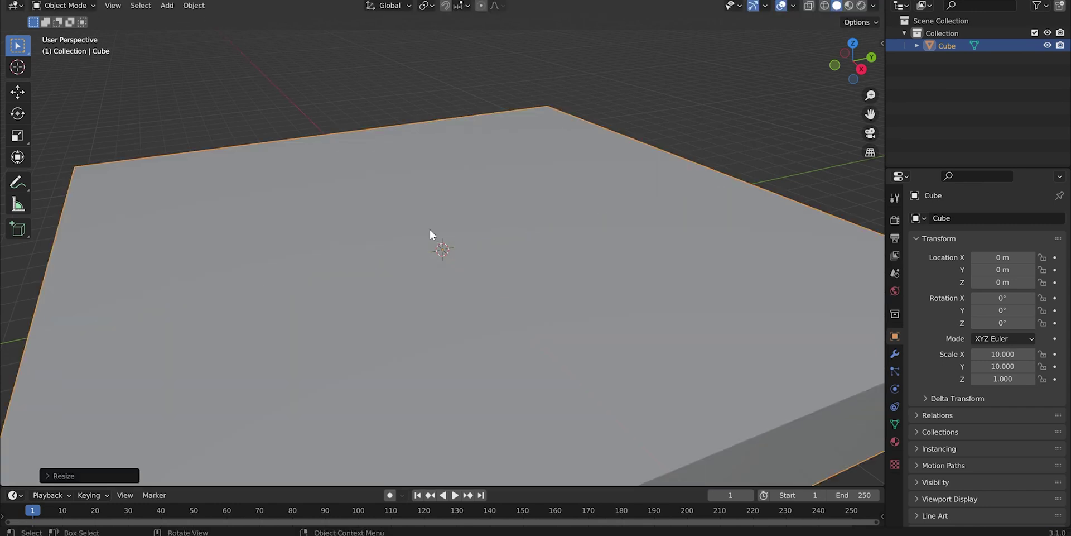
# Flatten the cube to 0.1 along Z and begin exporting it.
pyautogui.scroll(-4, 430, 230)
pyautogui.scroll(-2, 398, 269)
pyautogui.write('sz')
pyautogui.write('.1')
pyautogui.press('Return')
pyautogui.moveTo(314, 196); pyautogui.dragTo(368, 212, button='middle')
pyautogui.press('F4')
pyautogui.moveTo(65, 171)
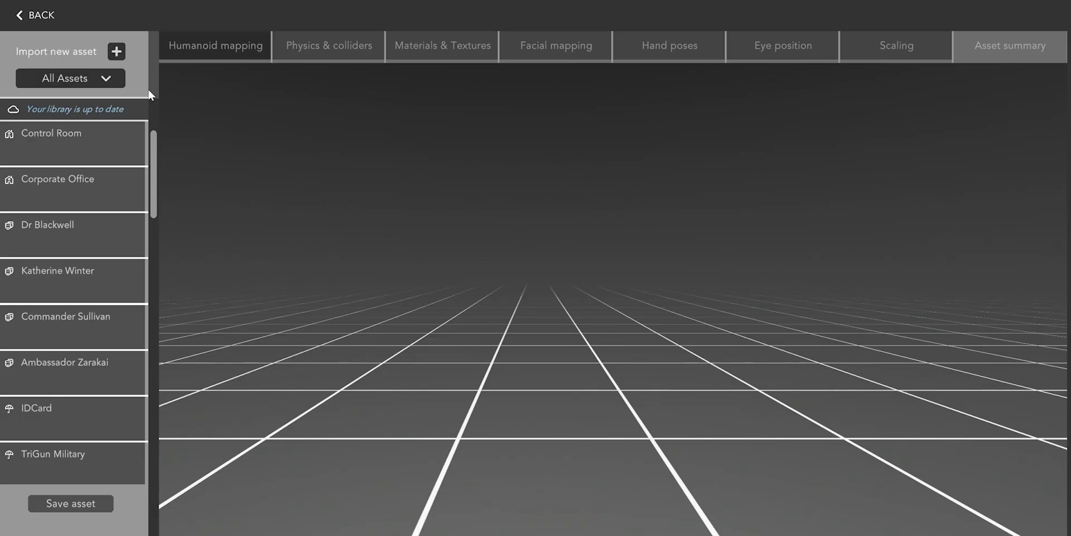
# Import FloorPlane.fbx as a new set asset.
pyautogui.click(118, 79)
pyautogui.click(62, 99)
pyautogui.doubleClick(301, 103)
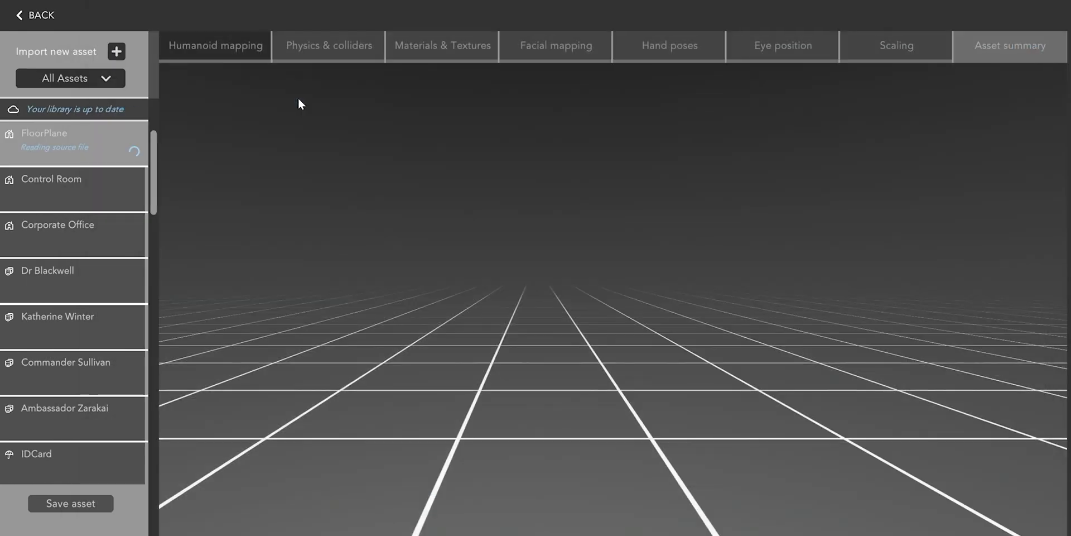
# Load FloorPlane and move its spawn point left across the floor.
pyautogui.click(73, 129)
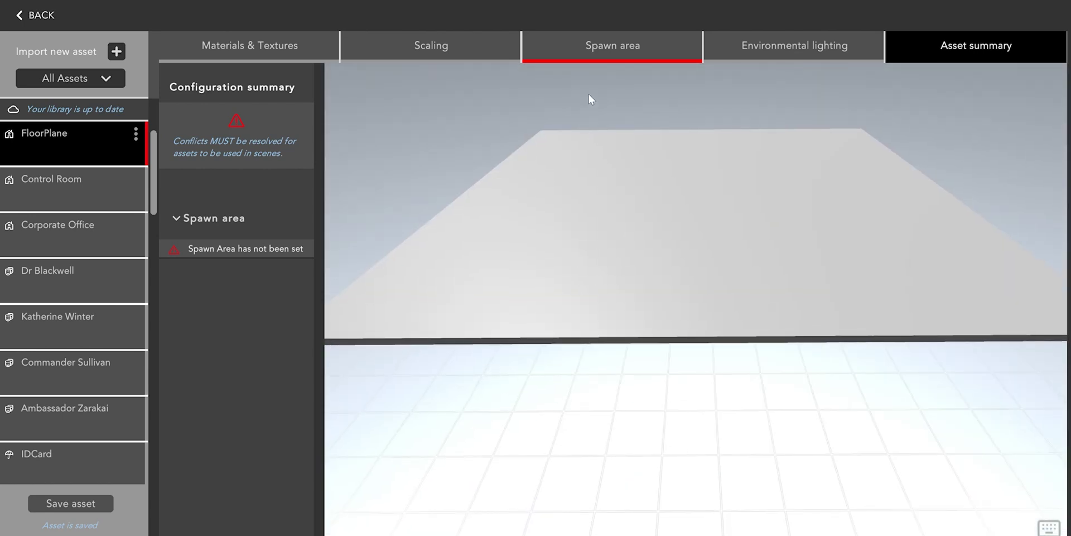
pyautogui.click(586, 48)
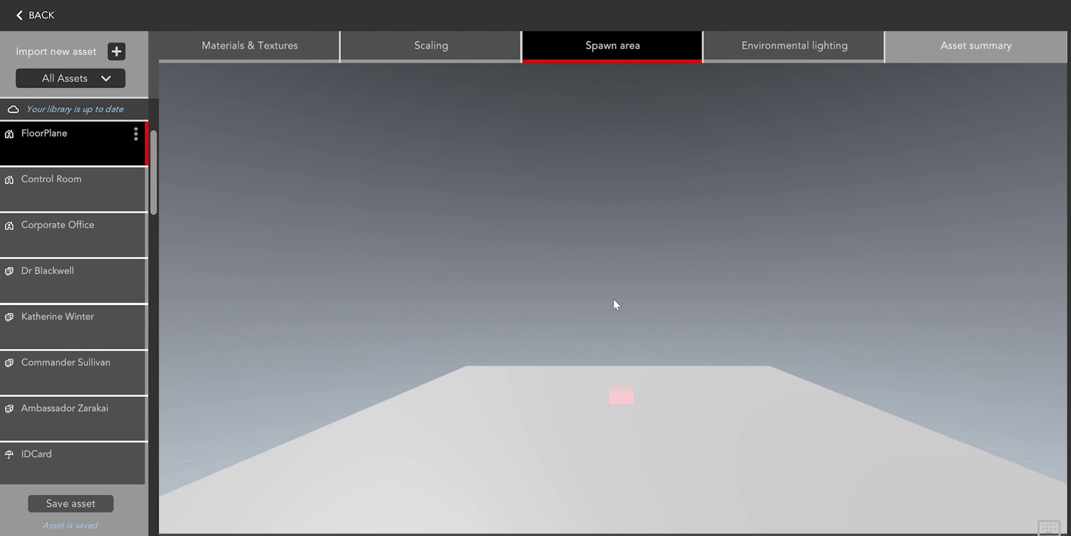
pyautogui.moveTo(621, 398)
pyautogui.mouseDown()
pyautogui.moveTo(662, 442)
pyautogui.moveTo(556, 419)
pyautogui.moveTo(524, 383)
pyautogui.mouseUp()
# Set the cyberpunk panorama PNG as the environment lighting skybox.
pyautogui.click(748, 47)
pyautogui.scroll(-3, 282, 277)
pyautogui.scroll(2, 285, 277)
pyautogui.click(292, 221)
pyautogui.doubleClick(379, 91)
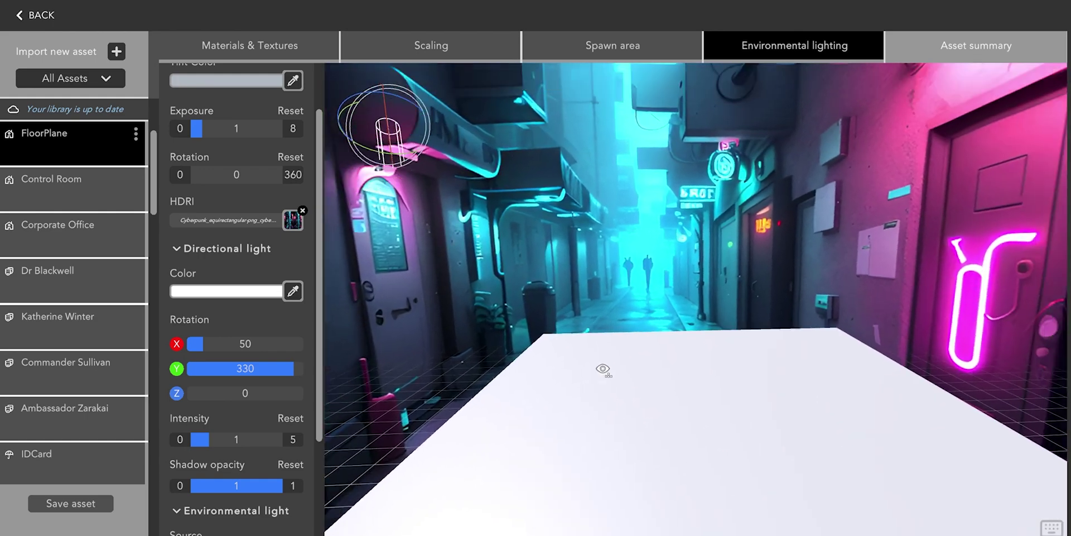
pyautogui.moveTo(603, 369); pyautogui.dragTo(515, 324)
# Make the floor material Transparent with colour alpha 153.
pyautogui.click(293, 46)
pyautogui.scroll(-2, 435, 265)
pyautogui.click(424, 335)
pyautogui.click(407, 360)
pyautogui.scroll(-2, 403, 357)
pyautogui.scroll(-2, 407, 459)
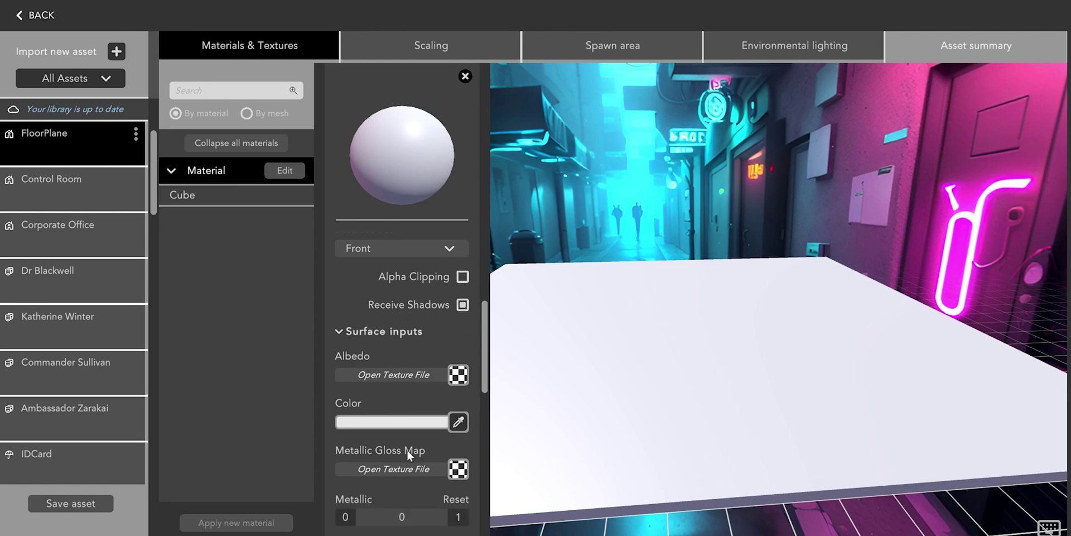
pyautogui.scroll(-1, 407, 451)
pyautogui.click(413, 380)
pyautogui.moveTo(487, 434); pyautogui.dragTo(411, 433)
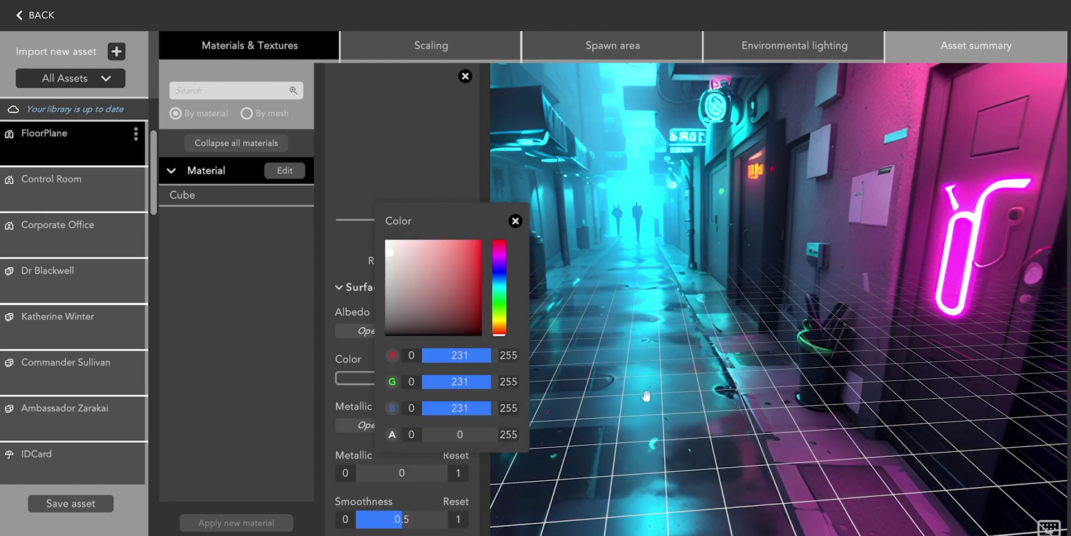
# Rename the FloorPlane asset to 'Cyberpunk Alleyway' and save the set changes.
pyautogui.click(745, 468)
pyautogui.click(135, 133)
pyautogui.click(184, 162)
pyautogui.write('Cyberpunk Alleywa')
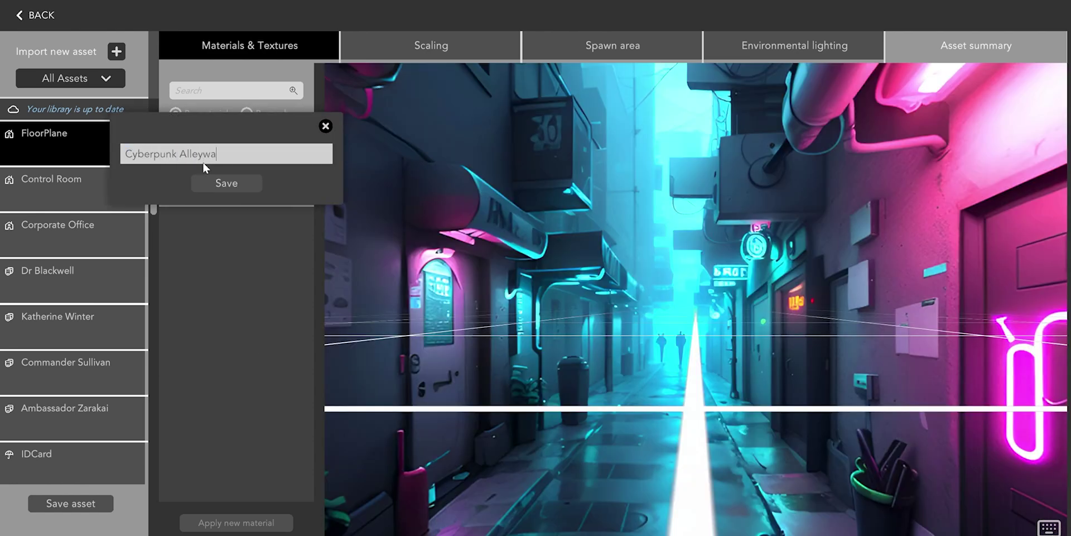
pyautogui.write('y')
pyautogui.click(219, 182)
pyautogui.click(504, 282)
pyautogui.click(486, 312)
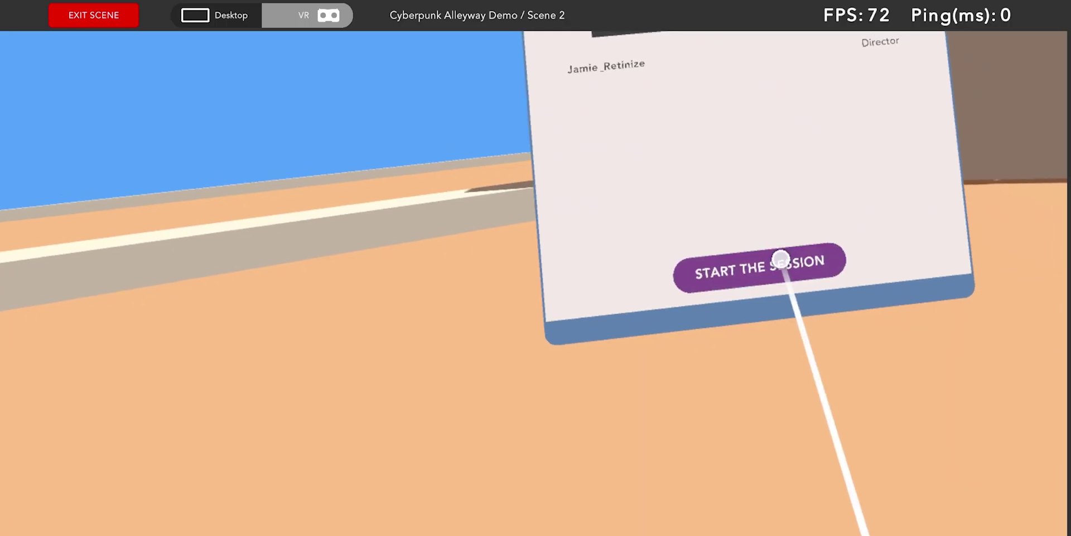
# Join the Scene 2 VR session and load the Cyberpunk Alleyway set.
pyautogui.click(784, 259)
pyautogui.click(743, 172)
pyautogui.click(625, 199)
pyautogui.click(772, 162)
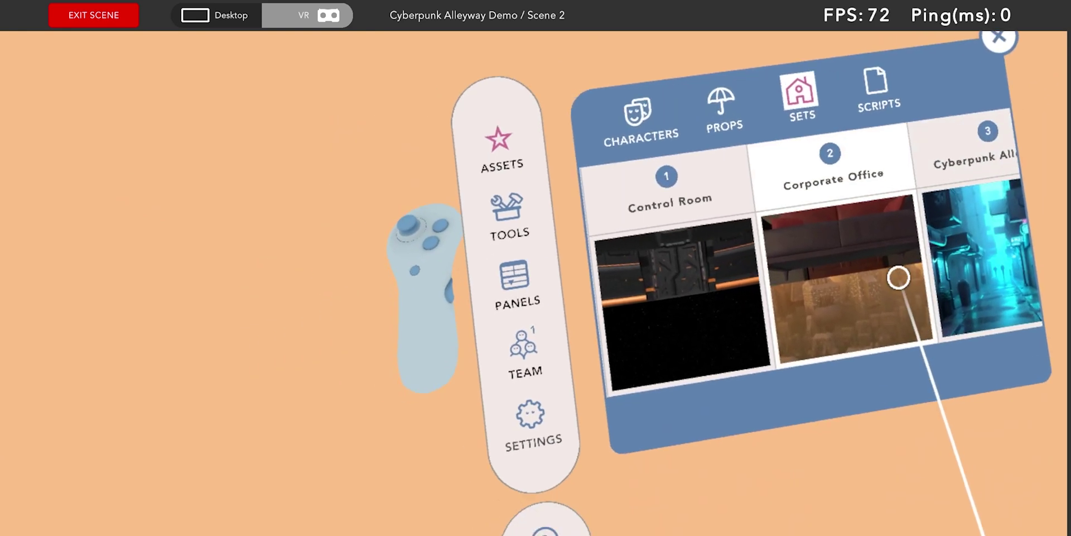
pyautogui.moveTo(896, 275); pyautogui.dragTo(519, 241)
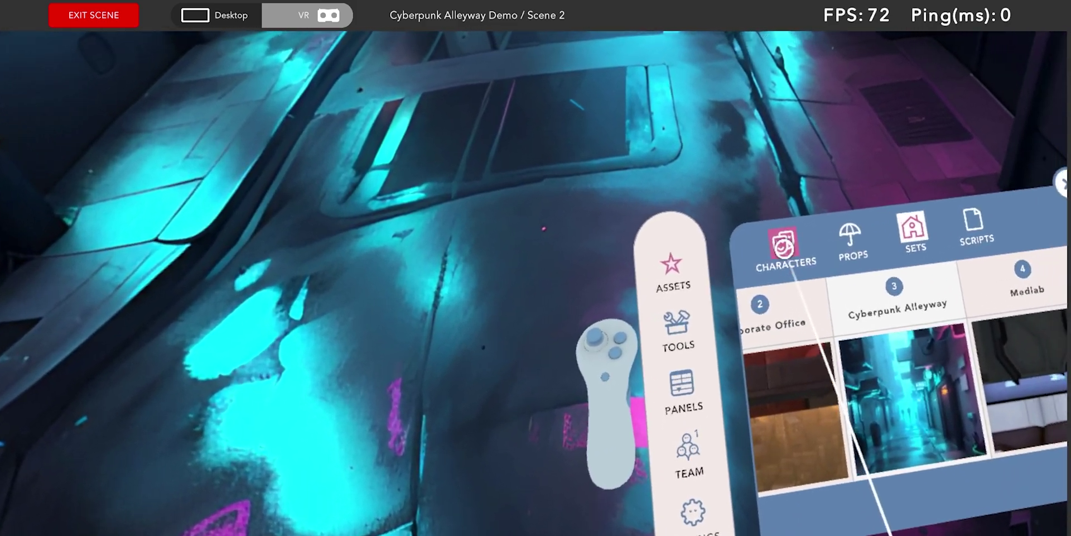
# Spawn Commander Sullivan in the alley and embody him with face tracking.
pyautogui.click(784, 246)
pyautogui.click(811, 327)
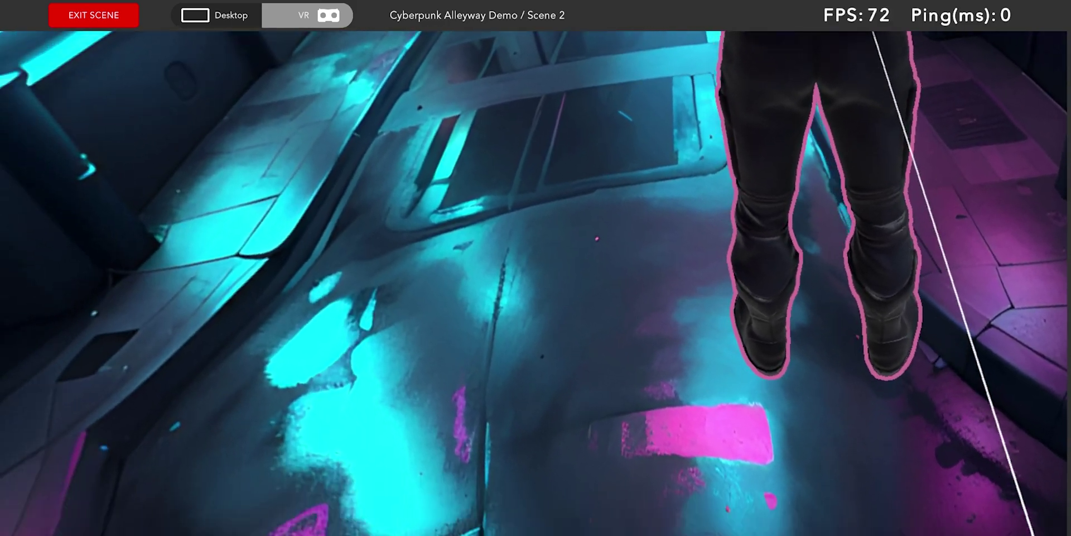
pyautogui.click(949, 34)
pyautogui.click(800, 241)
pyautogui.click(763, 225)
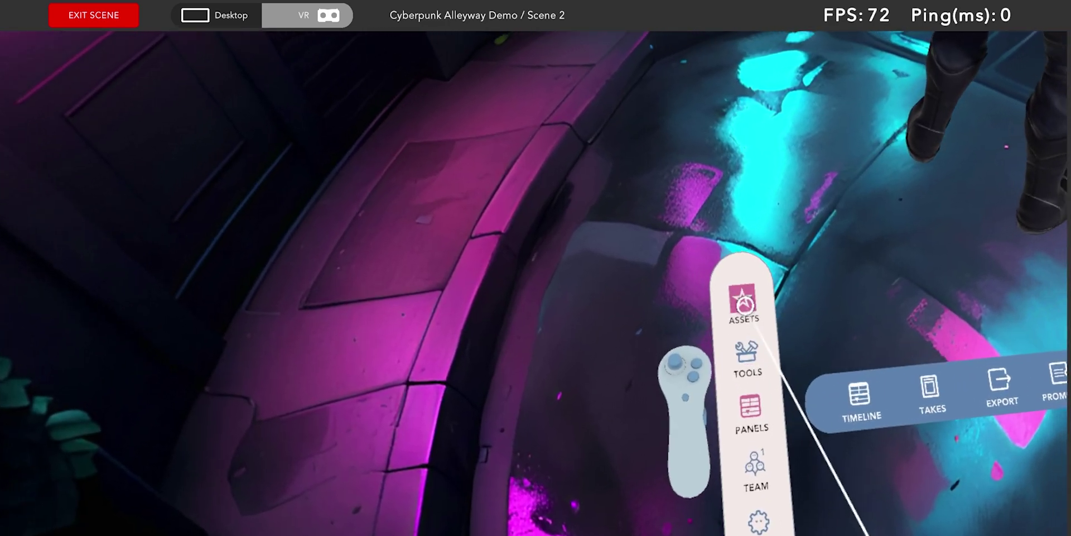
# Grab the mannequin by the neon door from Assets and add Camera 1.
pyautogui.click(745, 304)
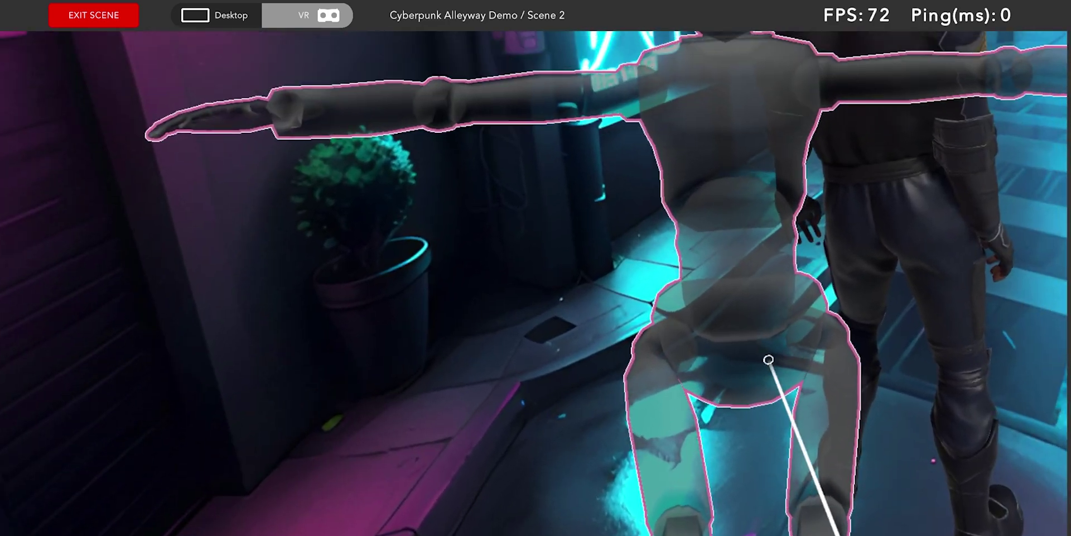
pyautogui.moveTo(769, 360); pyautogui.dragTo(781, 234)
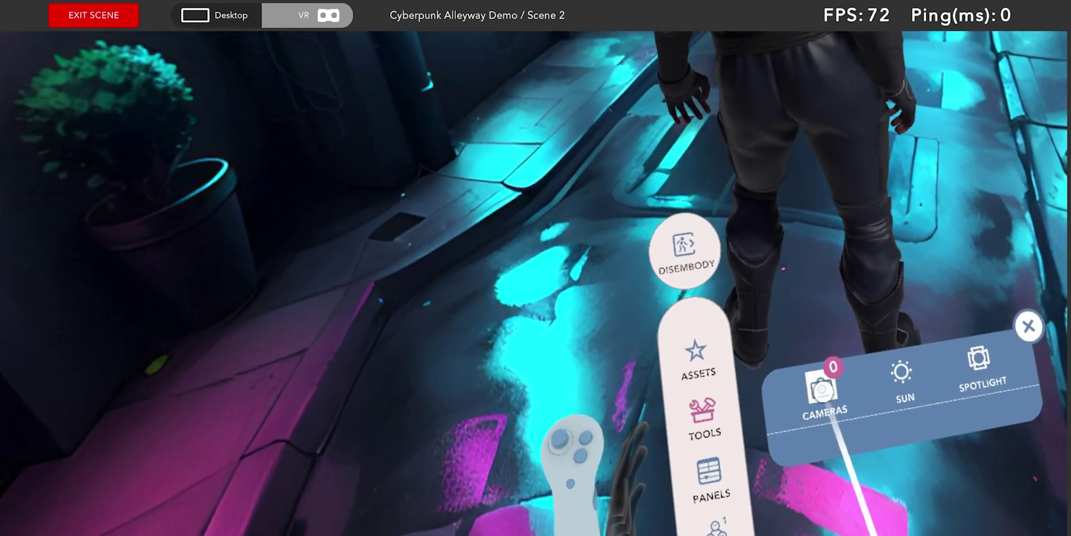
pyautogui.click(822, 390)
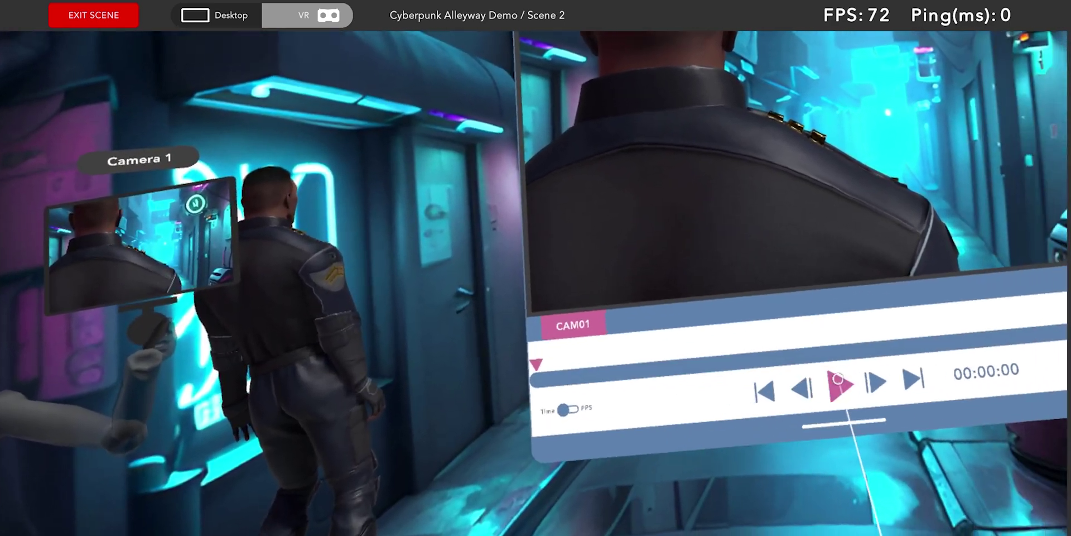
# Play the take through Camera 1 and bring up the camera and lighting tools.
pyautogui.click(842, 382)
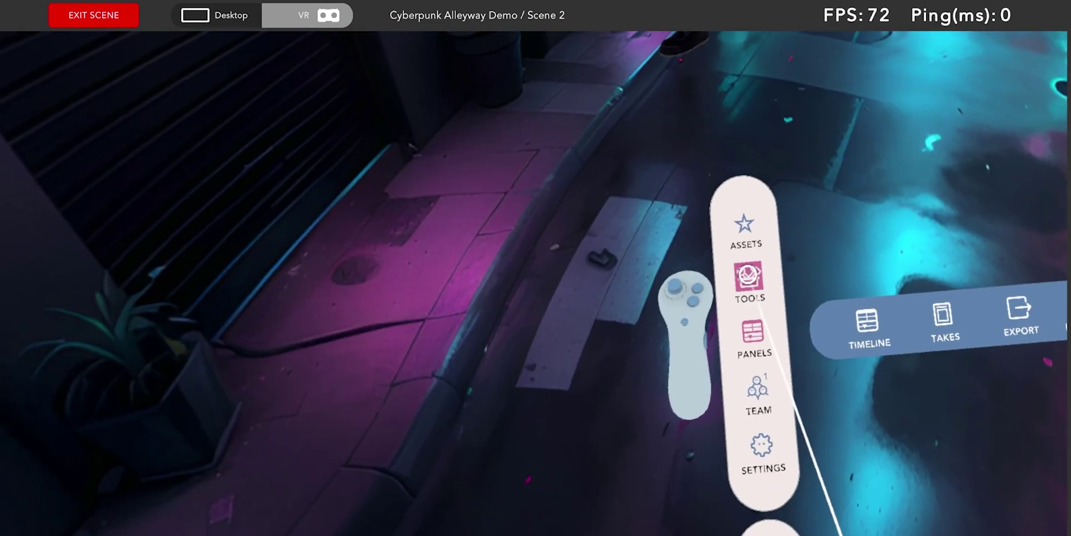
pyautogui.click(757, 301)
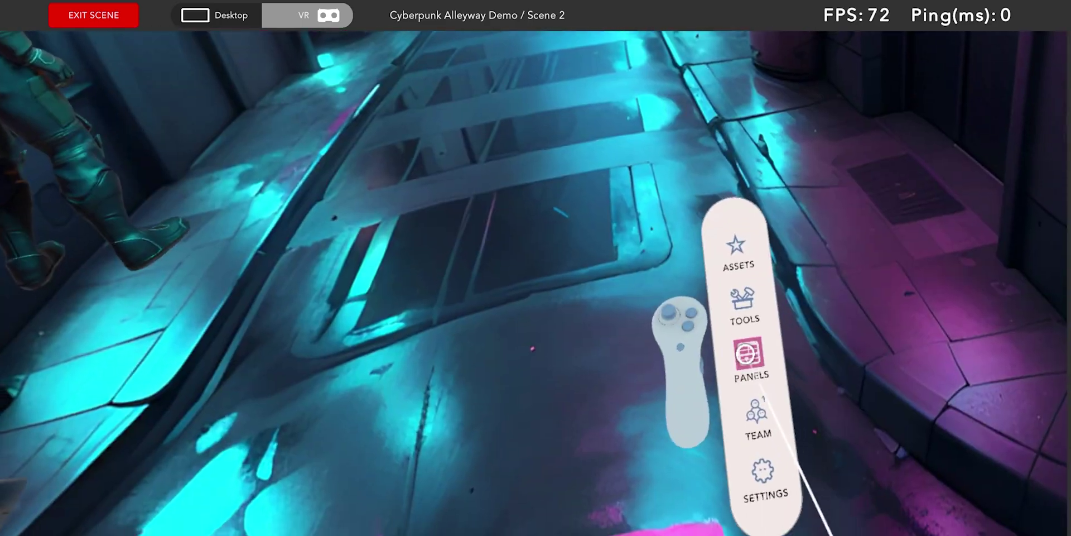
# Open the CAM01 timeline panel and play back the take.
pyautogui.click(753, 351)
pyautogui.click(749, 362)
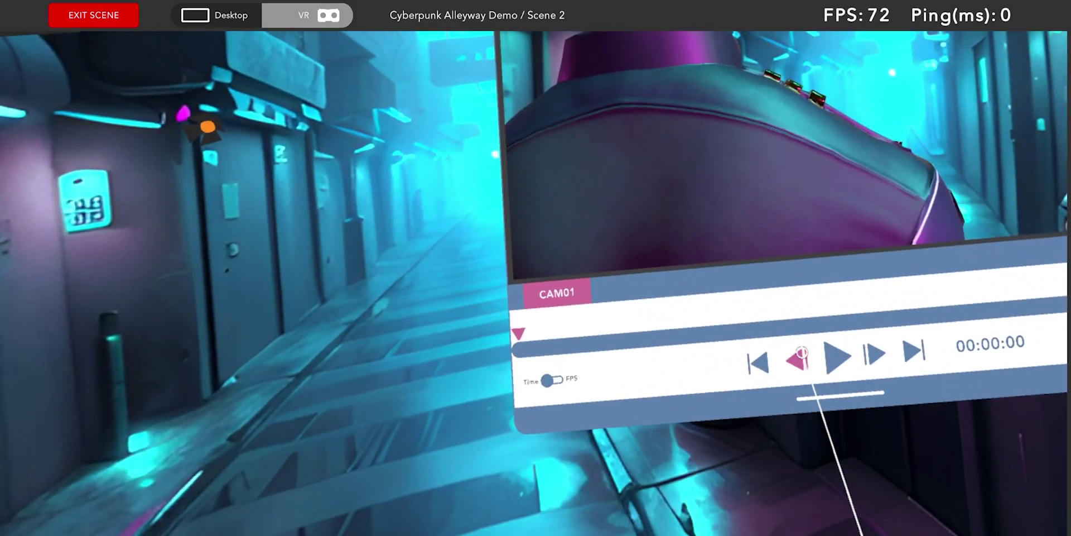
pyautogui.click(837, 357)
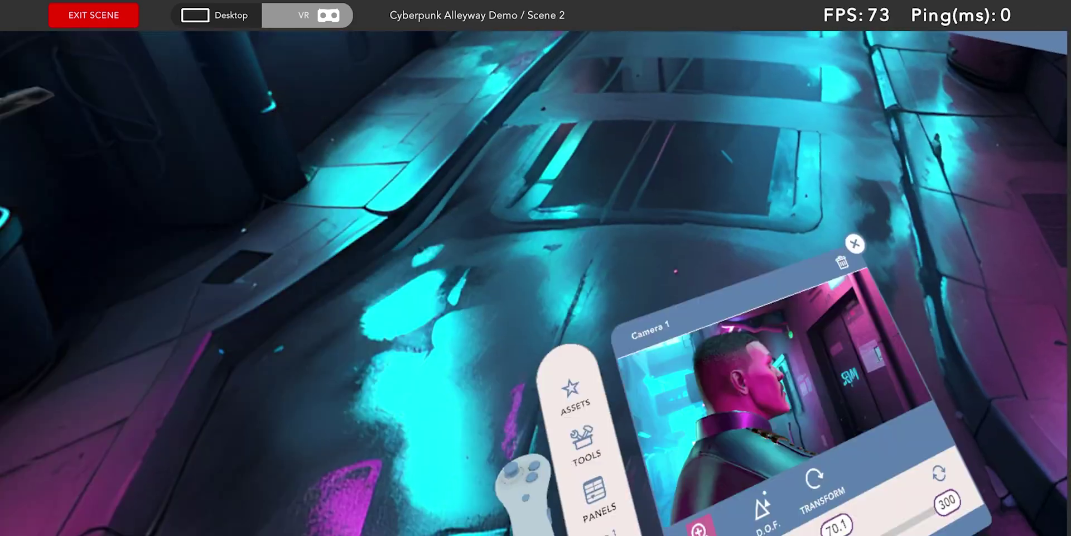